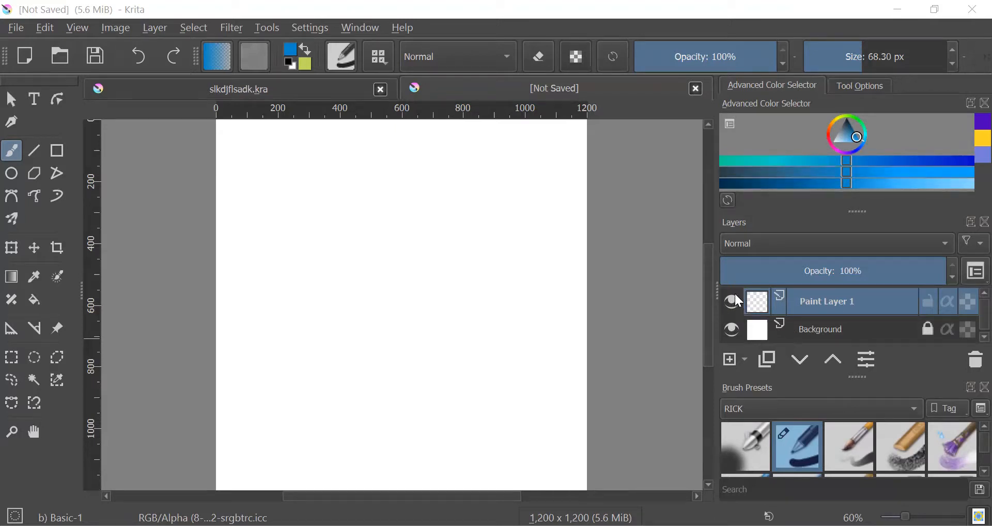
- Paint a large blue numeral 1 on Paint Layer 1 with the brush size set to 170.72 px
left_click(859, 138)
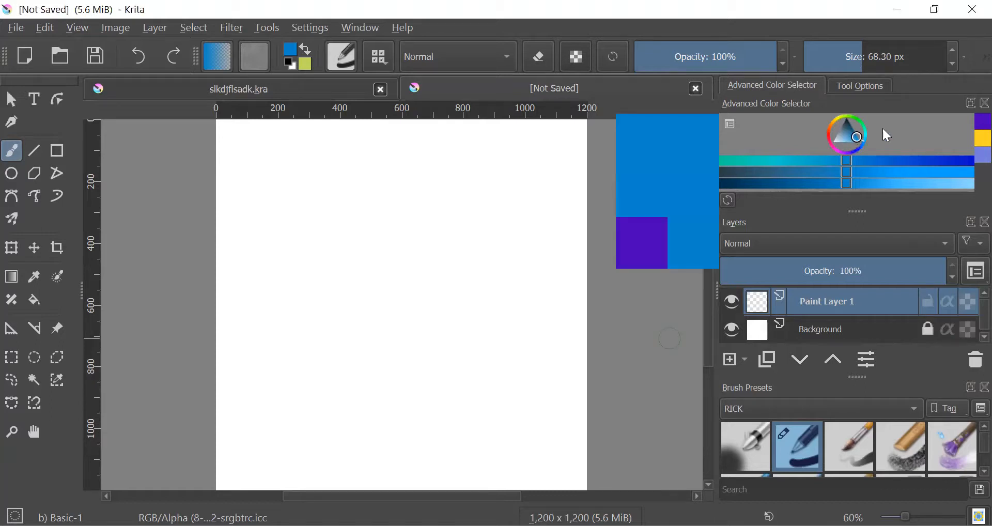
left_click(860, 136)
left_click_drag(845, 135, 863, 143)
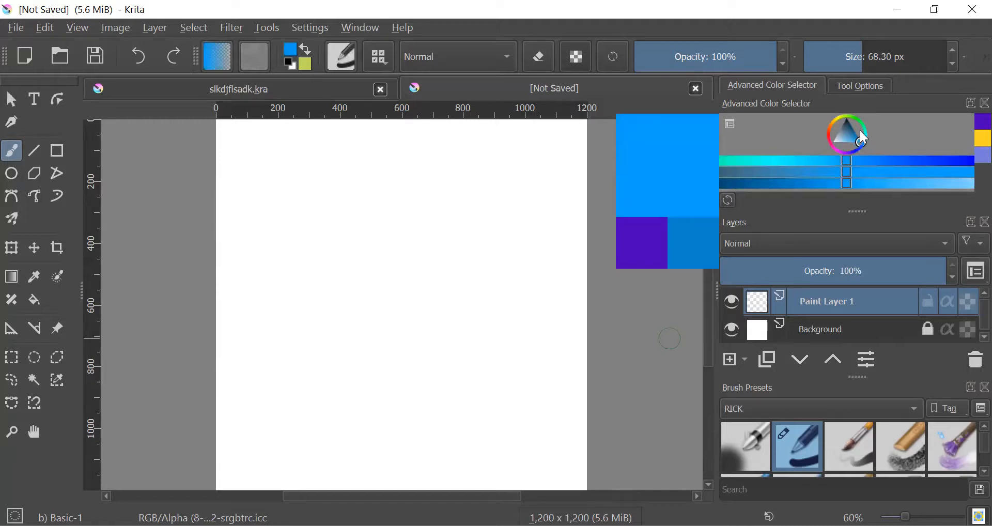
left_click_drag(888, 161, 934, 160)
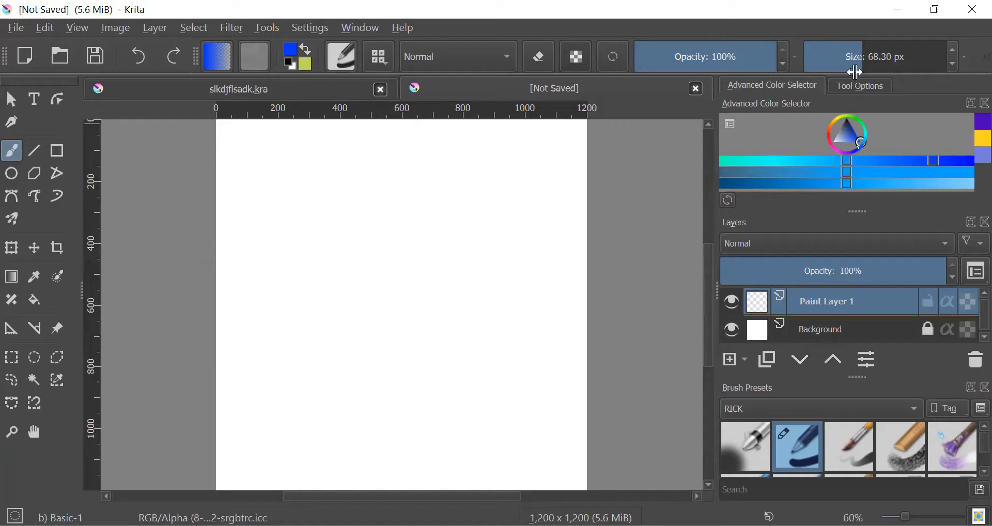
left_click(868, 53)
left_click_drag(868, 53, 879, 54)
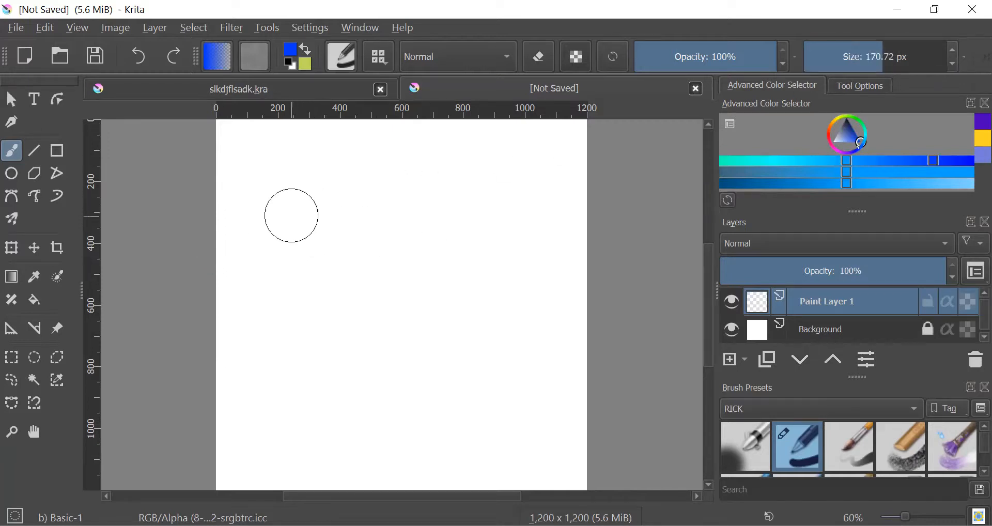
mouse_move(280, 216)
left_mouse_down()
mouse_move(346, 176)
mouse_move(321, 359)
left_mouse_up()
mouse_move(281, 387)
left_mouse_down()
mouse_move(261, 383)
mouse_move(378, 387)
left_mouse_up()
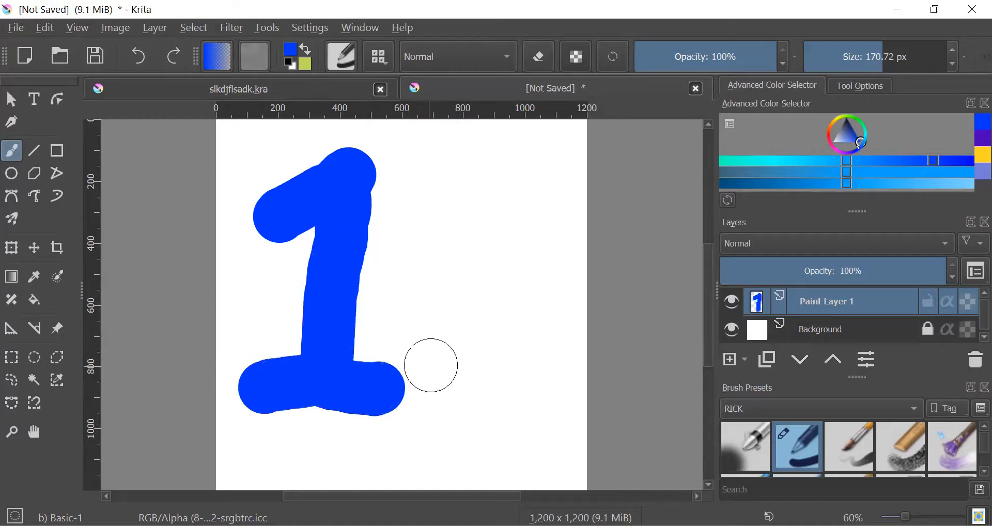
- Add a new paint layer above Paint Layer 1
left_click(734, 362)
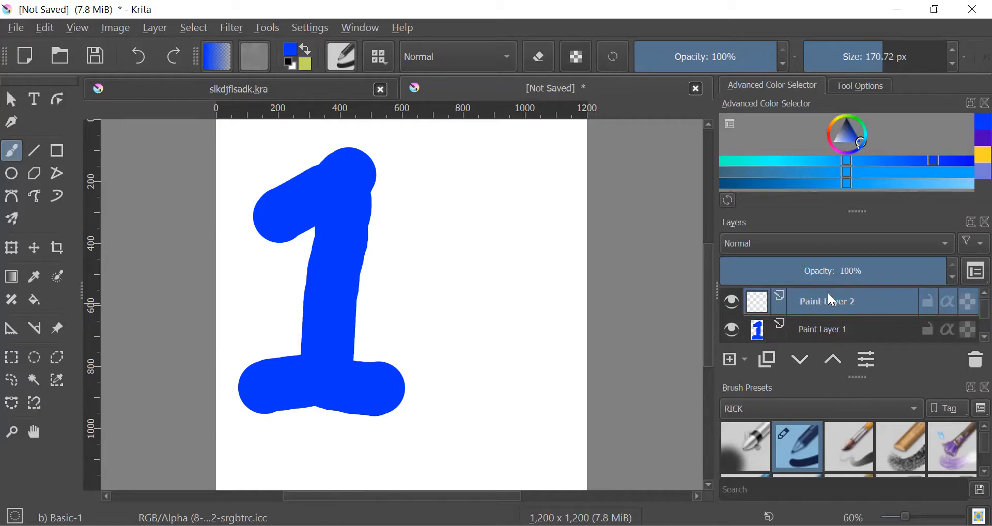
- Hide Paint Layer 1, try to paint on it while it is hidden, and show it again
left_click(733, 329)
left_click(801, 328)
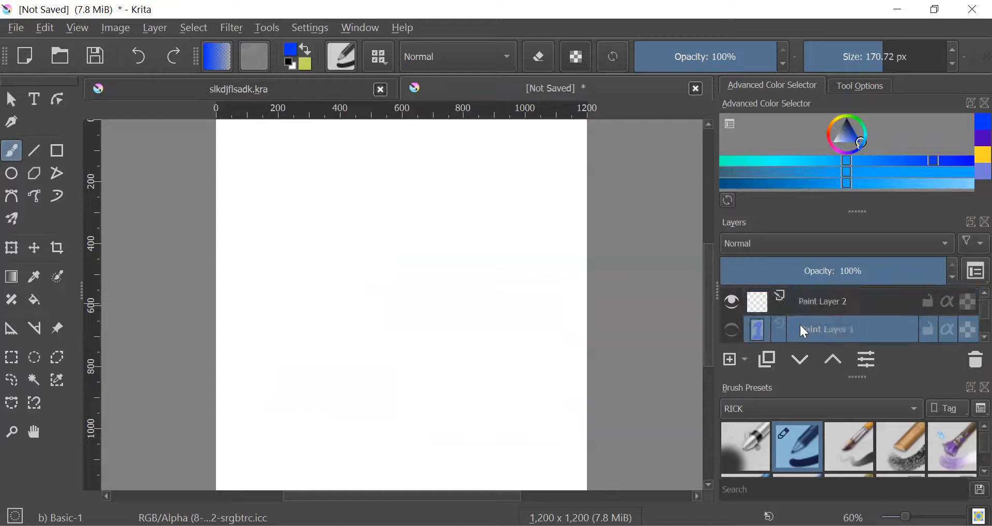
left_click(526, 307)
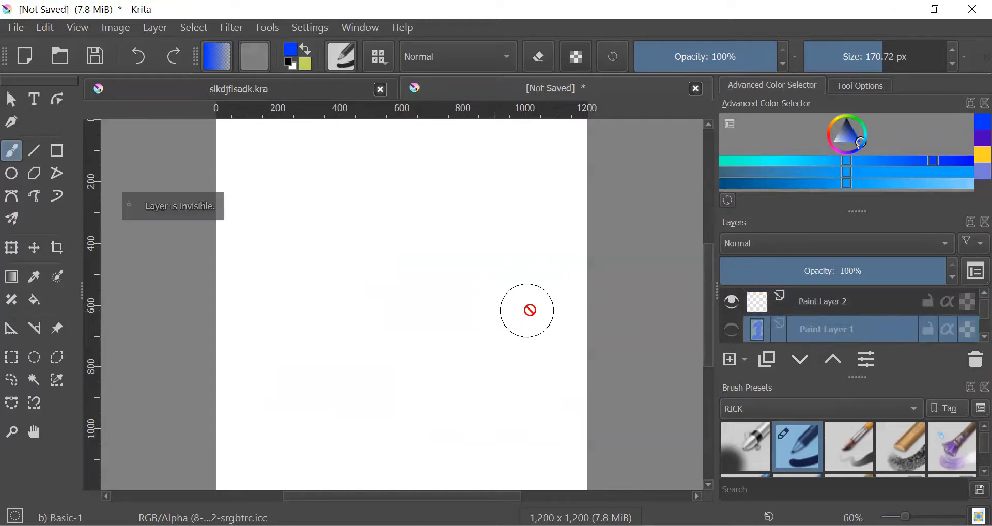
left_click(734, 325)
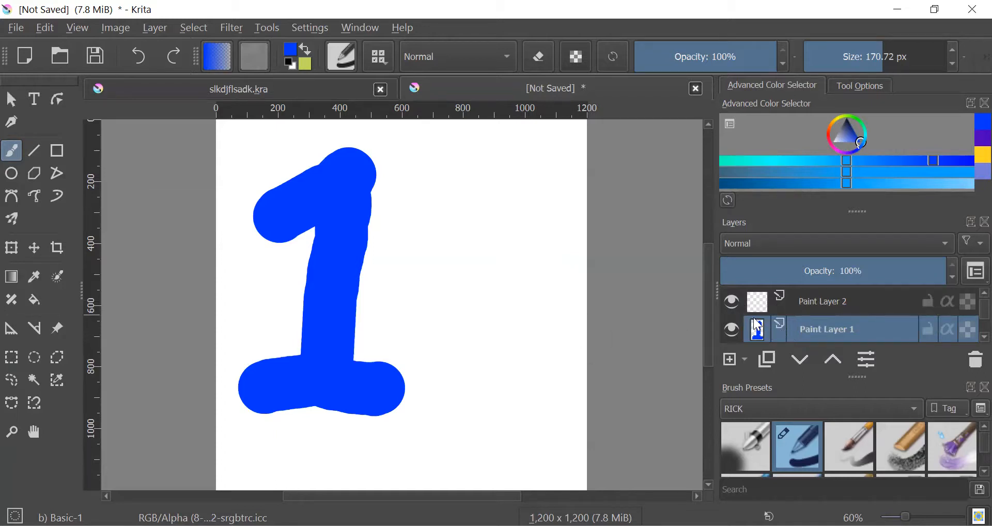
- Paint a large bright green numeral 2 on Paint Layer 2, overlapping the blue 1
left_click(822, 302)
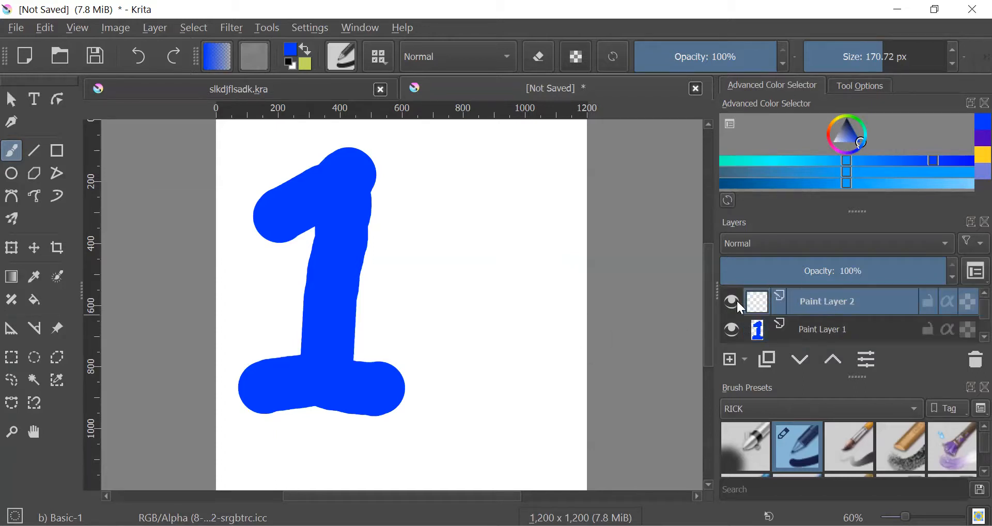
left_click_drag(863, 136, 856, 121)
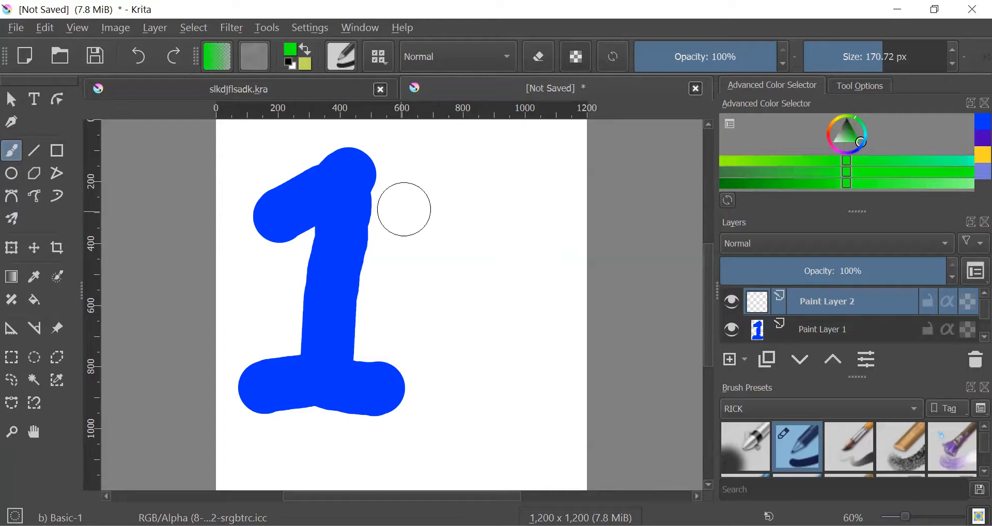
mouse_move(349, 199)
left_mouse_down()
mouse_move(382, 181)
mouse_move(426, 188)
mouse_move(452, 228)
mouse_move(360, 290)
mouse_move(342, 343)
mouse_move(349, 374)
mouse_move(410, 365)
mouse_move(472, 364)
left_mouse_up()
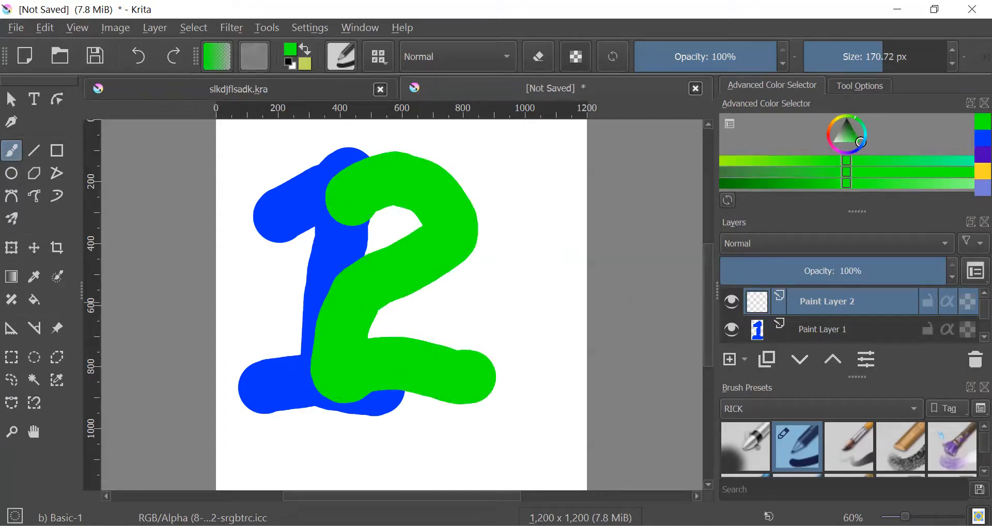
- Toggle the visibility of Paint Layer 2 and Paint Layer 1 off and on to check each numeral
left_click(731, 300)
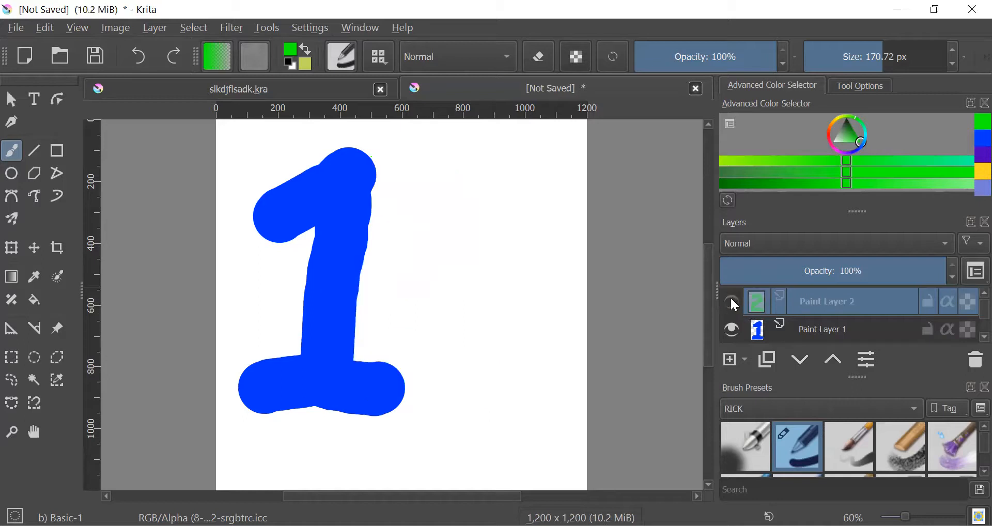
left_click(731, 300)
left_click(731, 327)
left_click(731, 325)
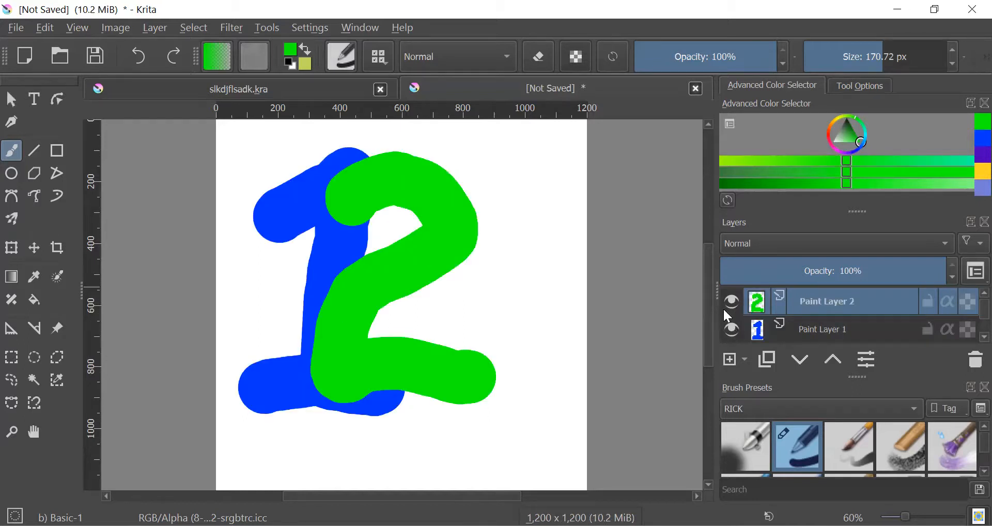
- Add a third paint layer and paint a large red-orange numeral 3 on it, overlapping the green 2
left_click(732, 358)
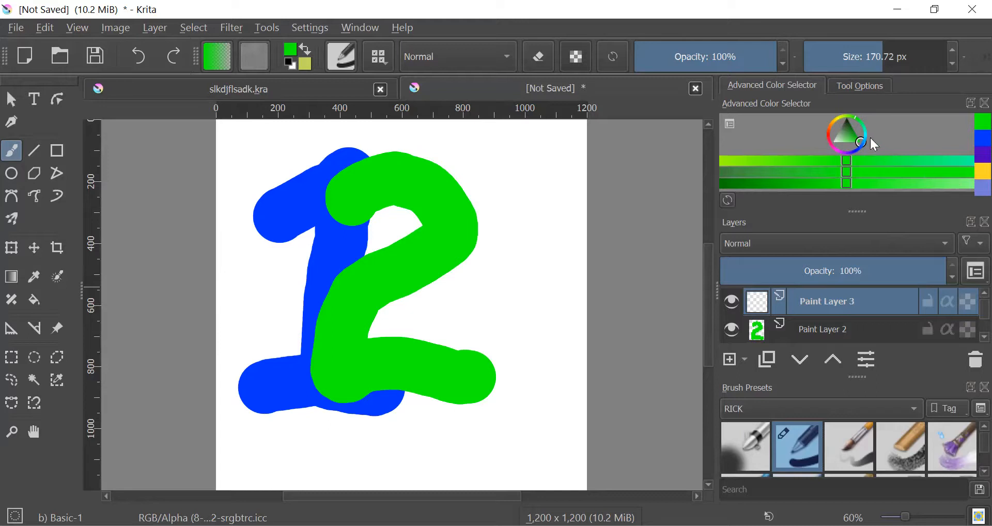
left_click(831, 132)
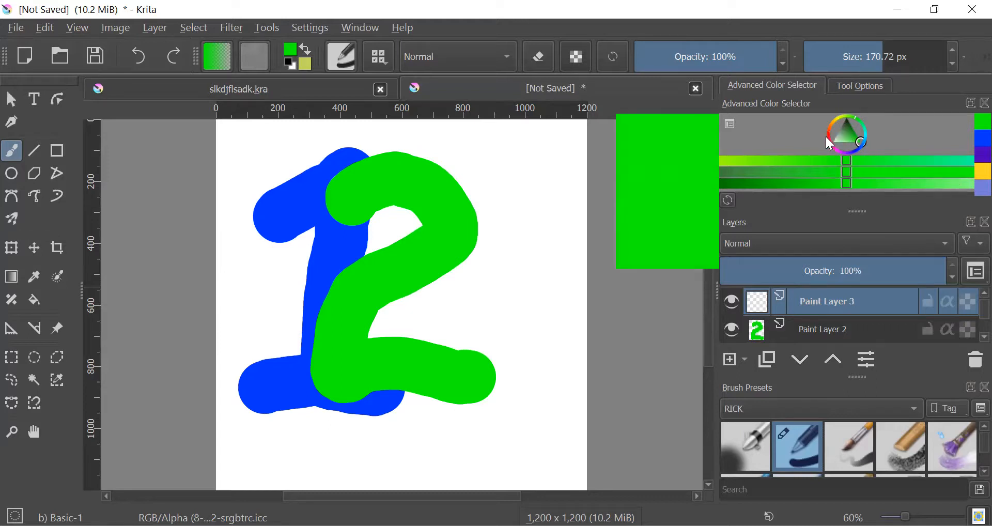
left_click_drag(864, 139, 831, 126)
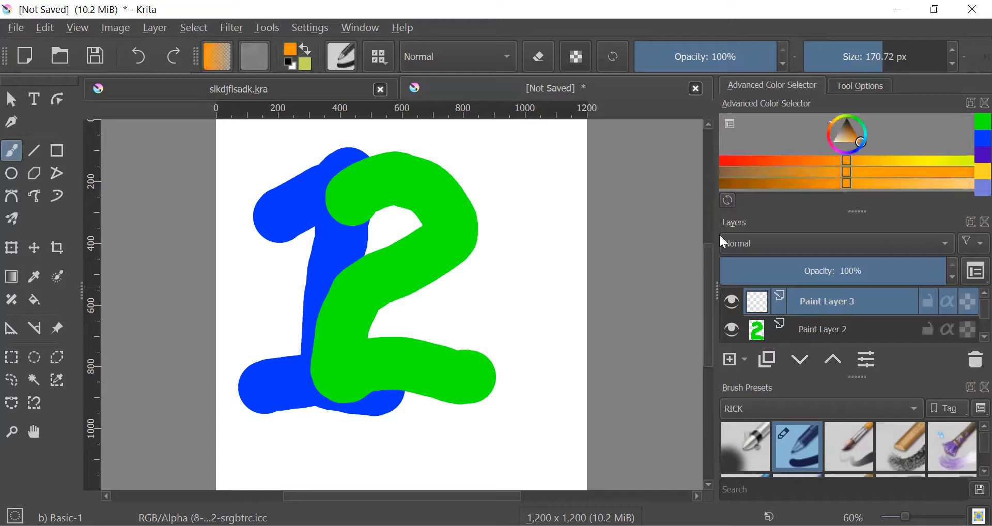
left_click(751, 161)
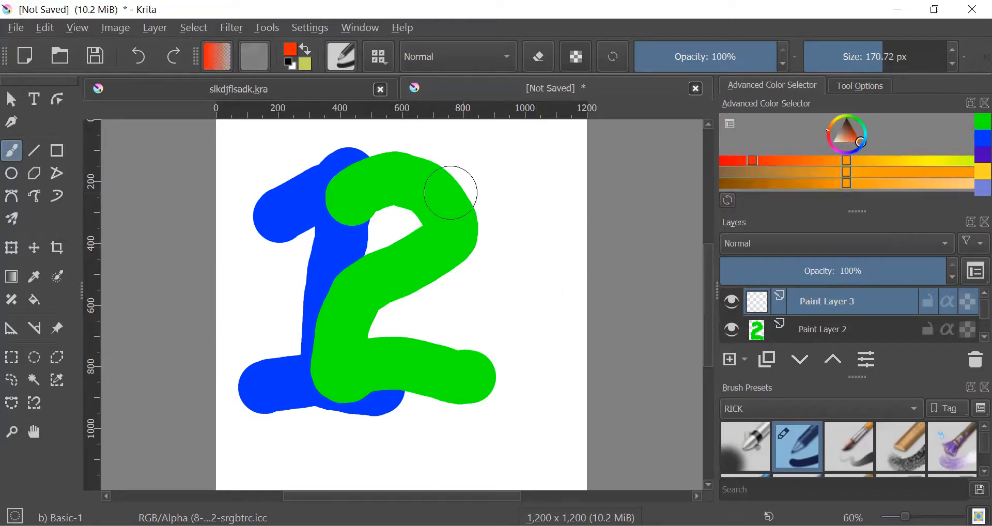
mouse_move(431, 199)
left_mouse_down()
mouse_move(493, 182)
mouse_move(508, 244)
mouse_move(469, 251)
mouse_move(520, 280)
mouse_move(534, 328)
mouse_move(408, 324)
left_mouse_up()
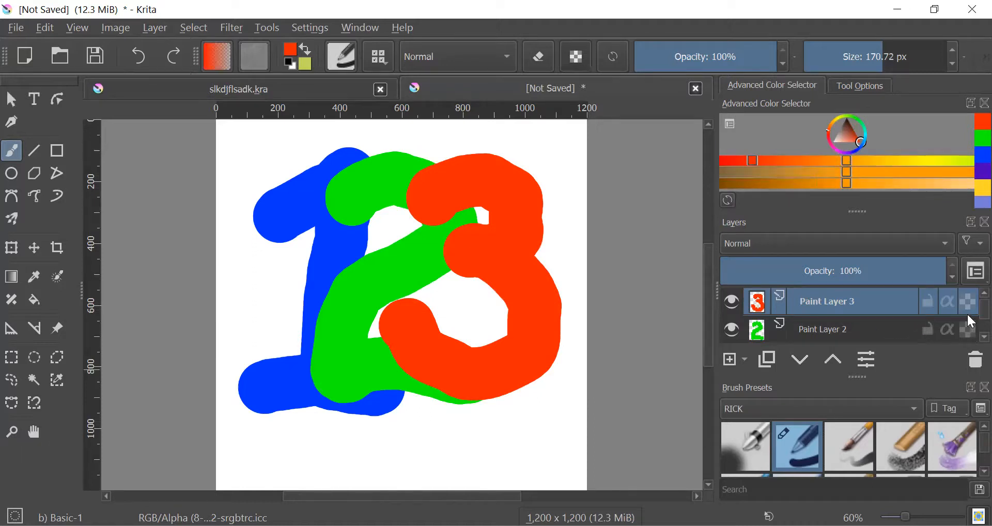
- Move Paint Layer 1 with the blue 1 up the stack above Paint Layer 2 and Paint Layer 3
scroll(968, 334, "down", 1)
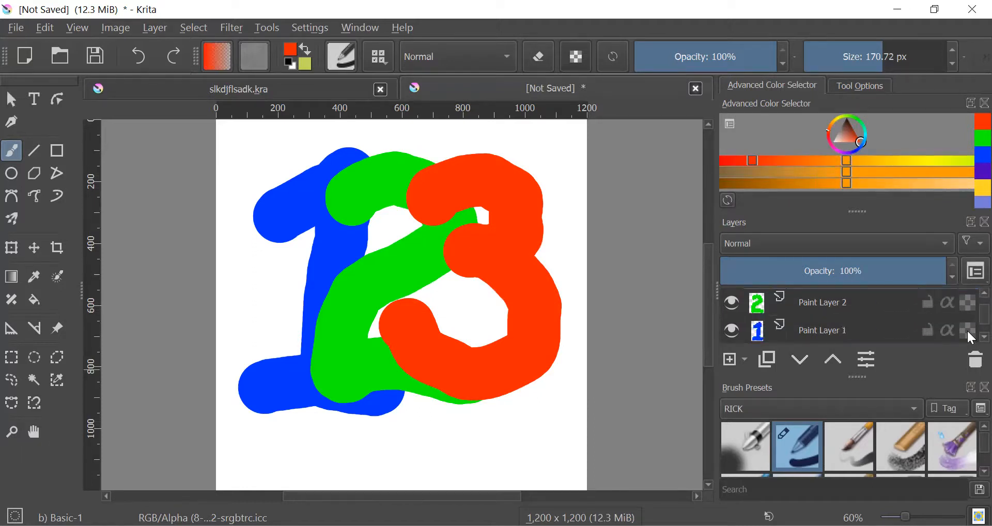
scroll(967, 315, "up", 1)
scroll(966, 305, "down", 1)
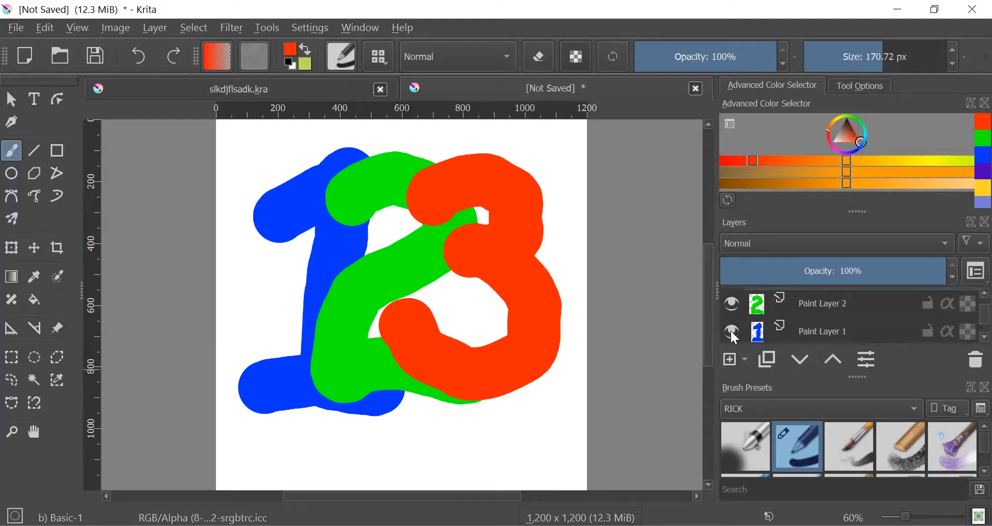
left_click(802, 330)
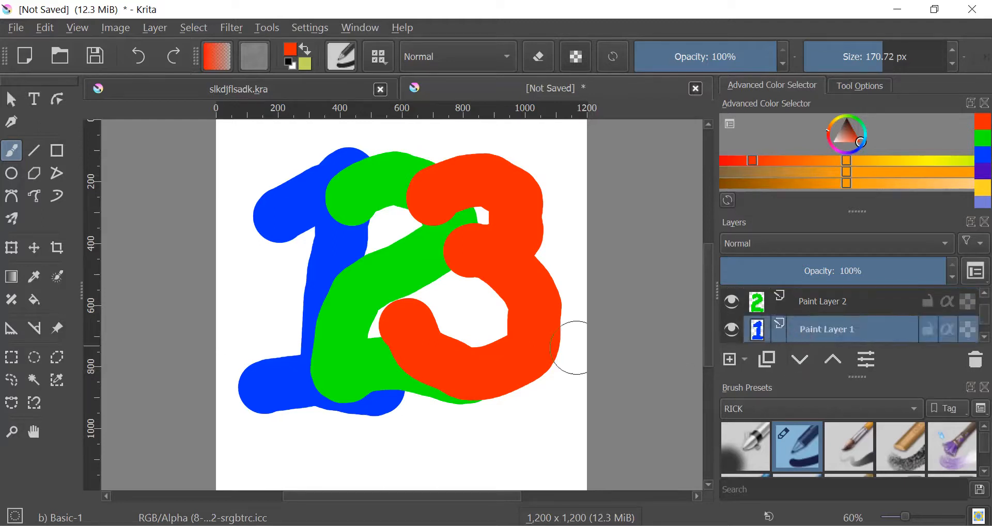
left_click(833, 360)
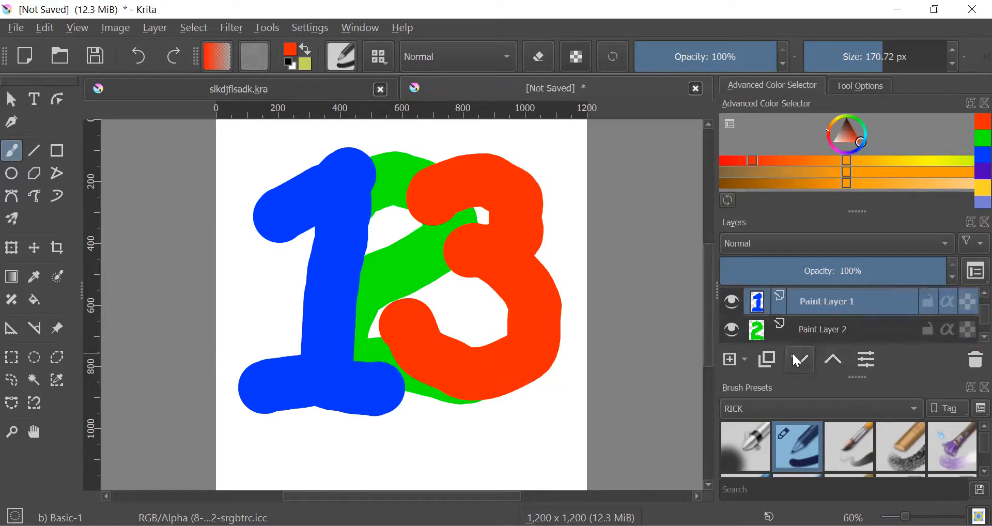
left_click(832, 353)
- Move Paint Layer 2 with the green 2 up one place, above Paint Layer 3
scroll(968, 313, "down", 1)
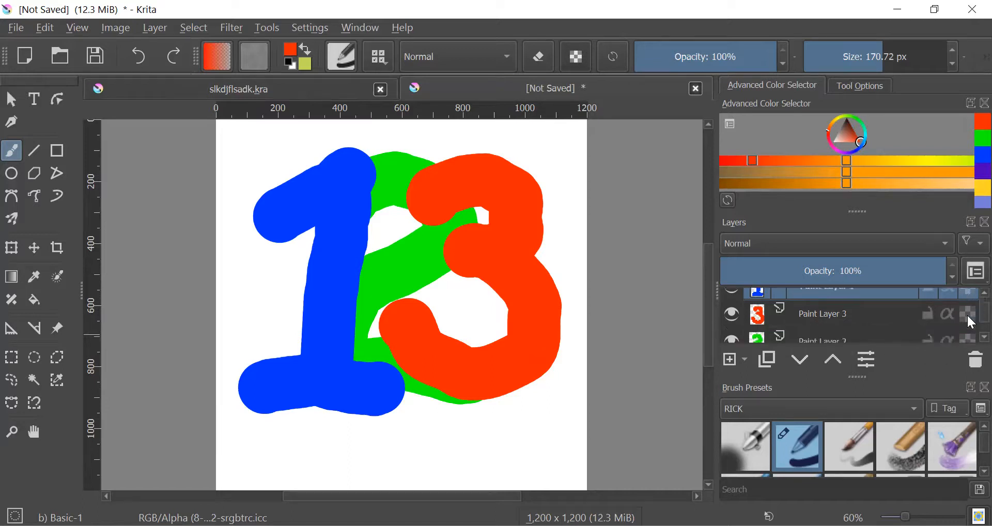
left_click(831, 337)
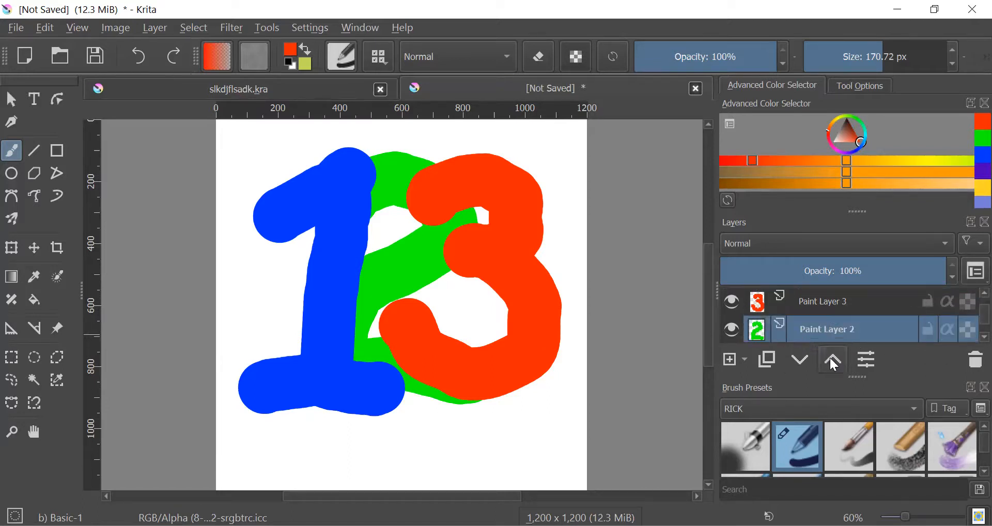
left_click(833, 359)
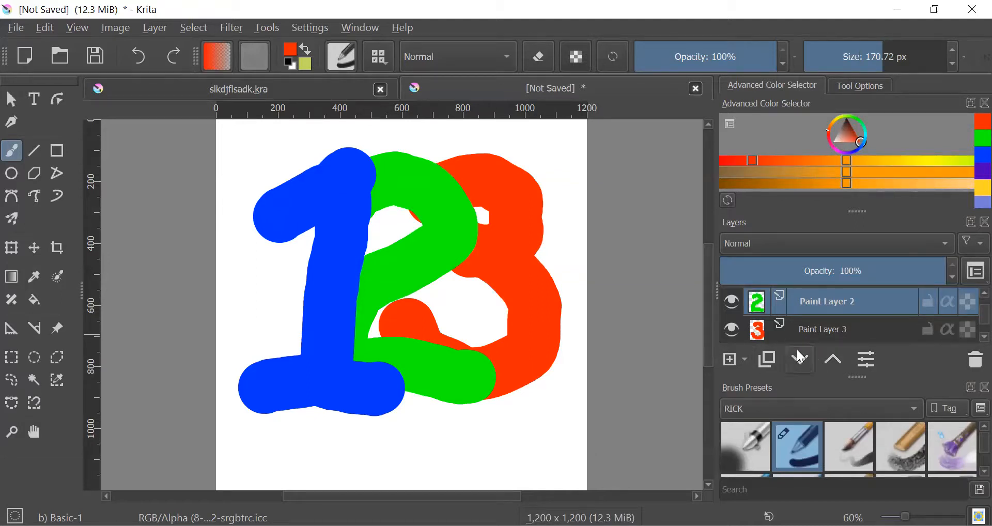
- Toggle the visibility of Paint Layer 3 and Paint Layer 2 off and on to check the reordered stack
left_click(733, 328)
left_click(731, 327)
left_click(733, 300)
left_click(734, 300)
scroll(969, 312, "up", 1)
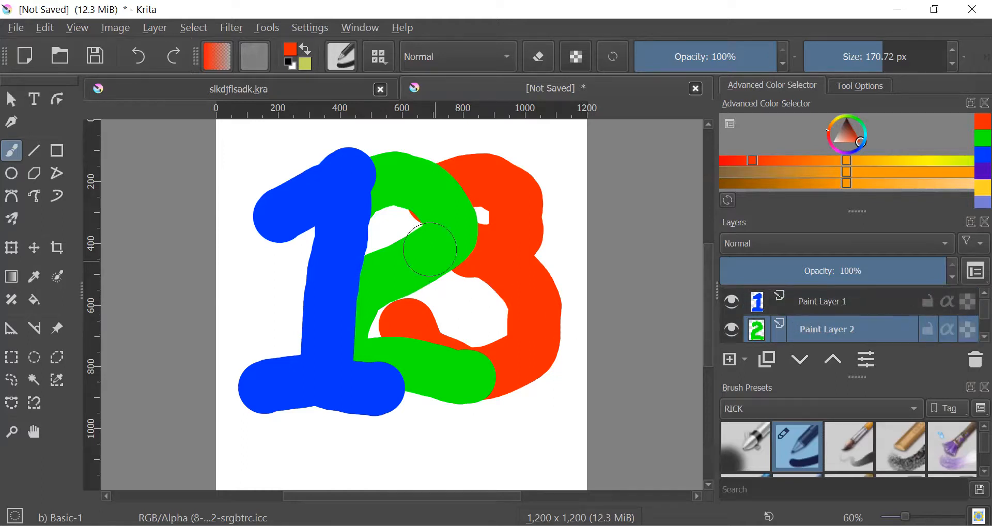
- Try erasing through the middle of the green 2 on Paint Layer 2 in eraser mode, and undo the erasure
left_click(537, 57)
mouse_move(386, 244)
left_mouse_down()
mouse_move(440, 246)
mouse_move(366, 258)
mouse_move(332, 276)
mouse_move(383, 305)
left_mouse_up()
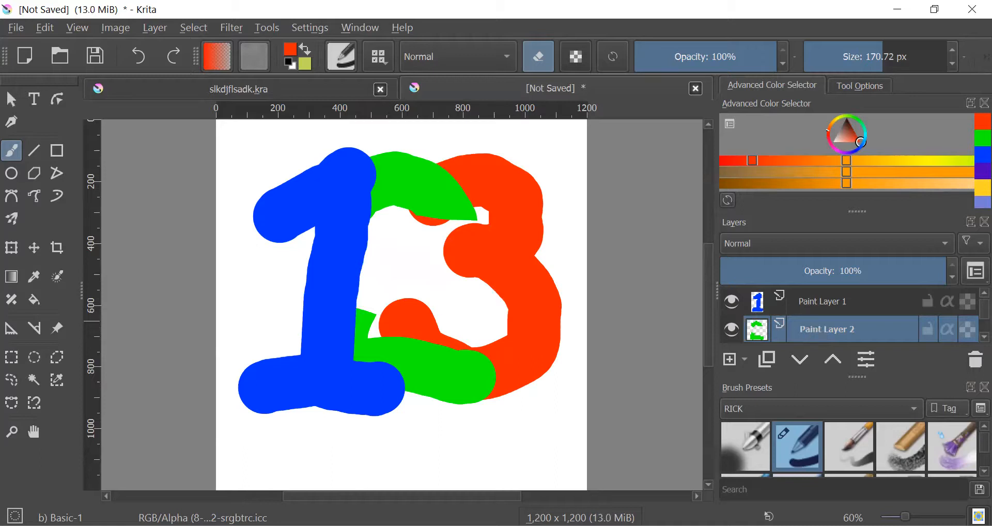
left_click(138, 56)
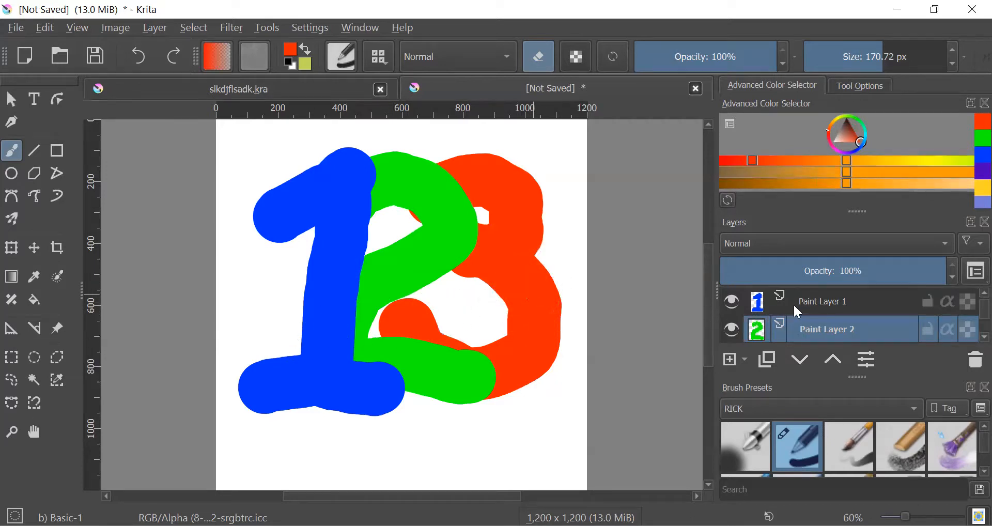
- Merge Paint Layer 1 with the layer below, combining the blue 1 and the green 2
left_click(814, 304)
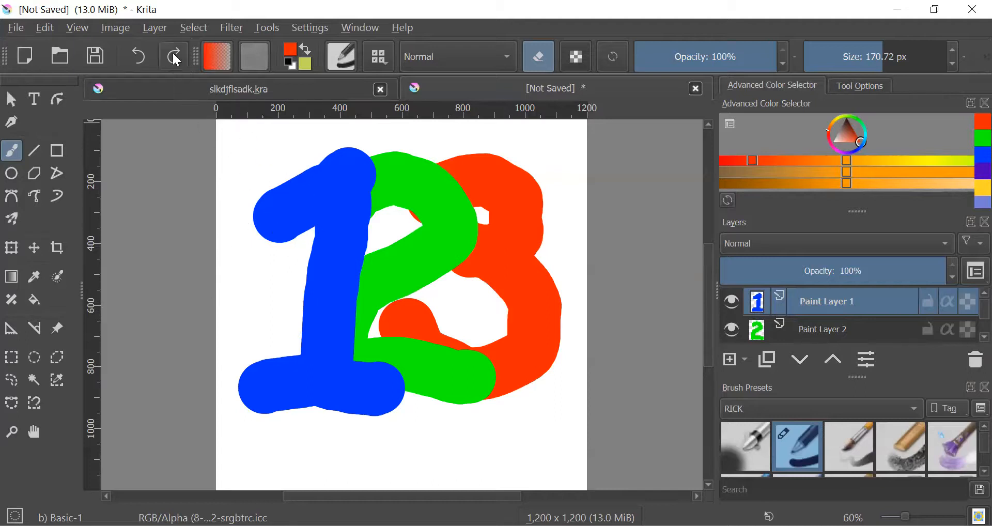
left_click(155, 27)
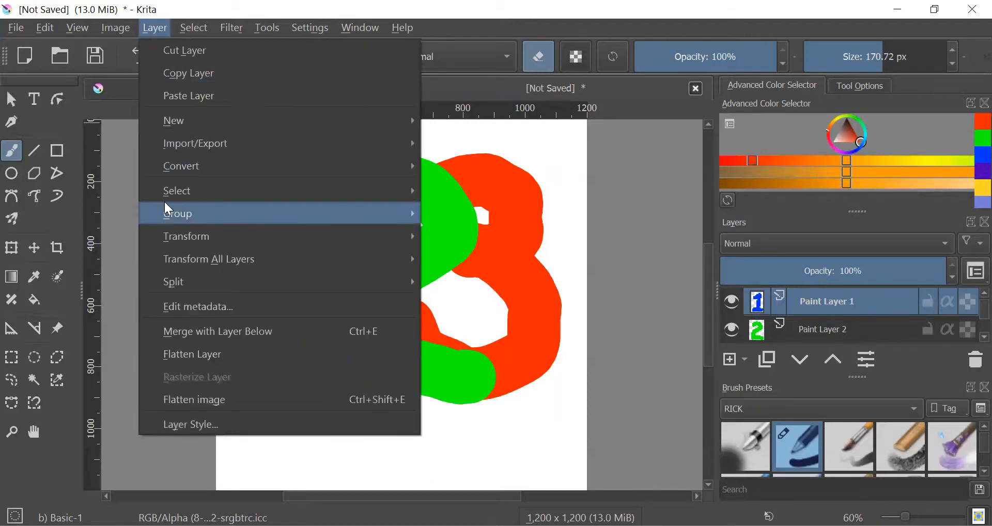
left_click(185, 331)
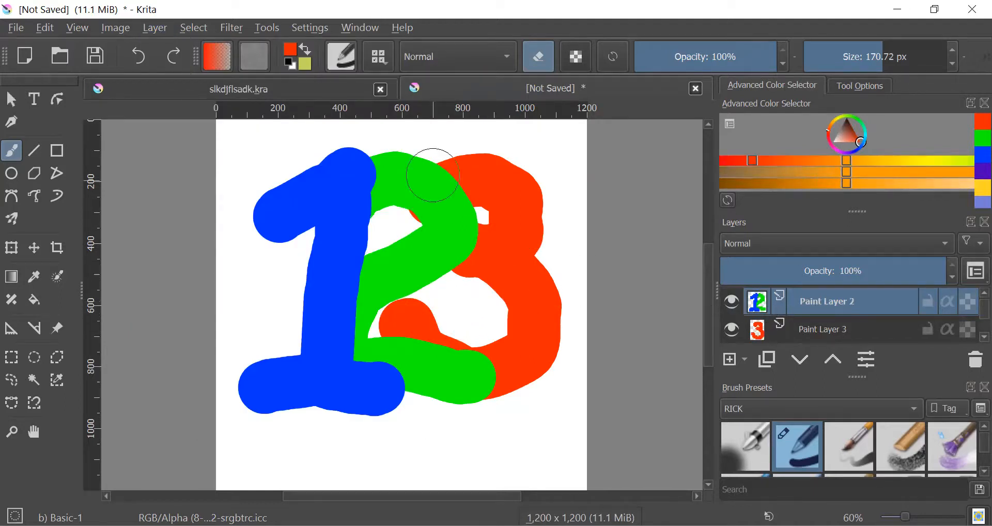
- Try erasing across the blue 1 and green 2 on the merged layer, and undo the erasure
left_click(539, 58)
mouse_move(282, 202)
left_mouse_down()
mouse_move(316, 199)
mouse_move(466, 221)
mouse_move(305, 230)
left_mouse_up()
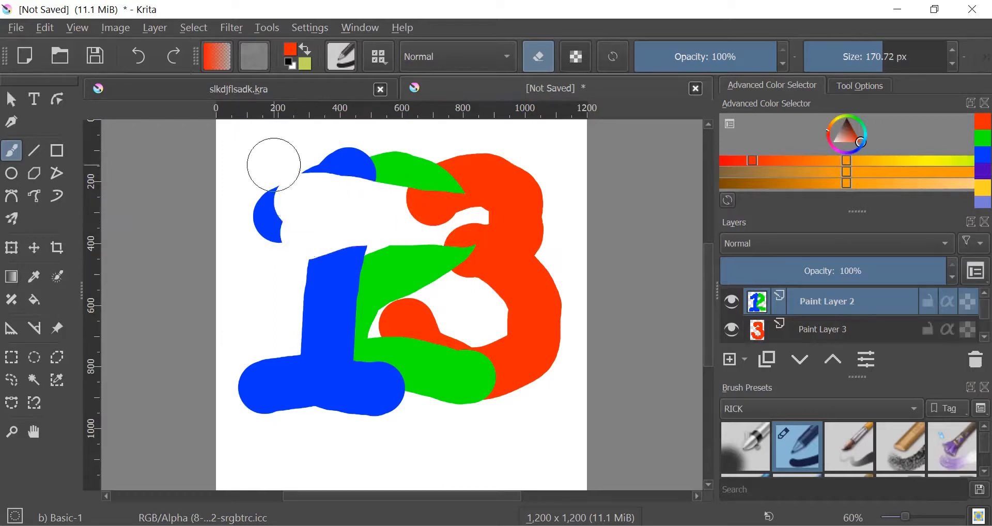
left_click(141, 48)
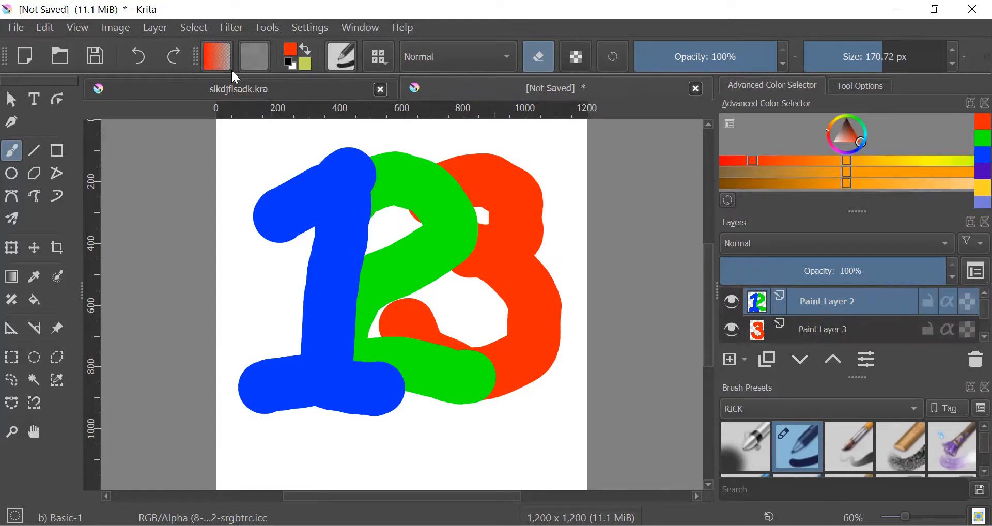
- Merge Paint Layer 2 down into Paint Layer 3, combining the blue 1, green 2 and red 3
left_click(152, 29)
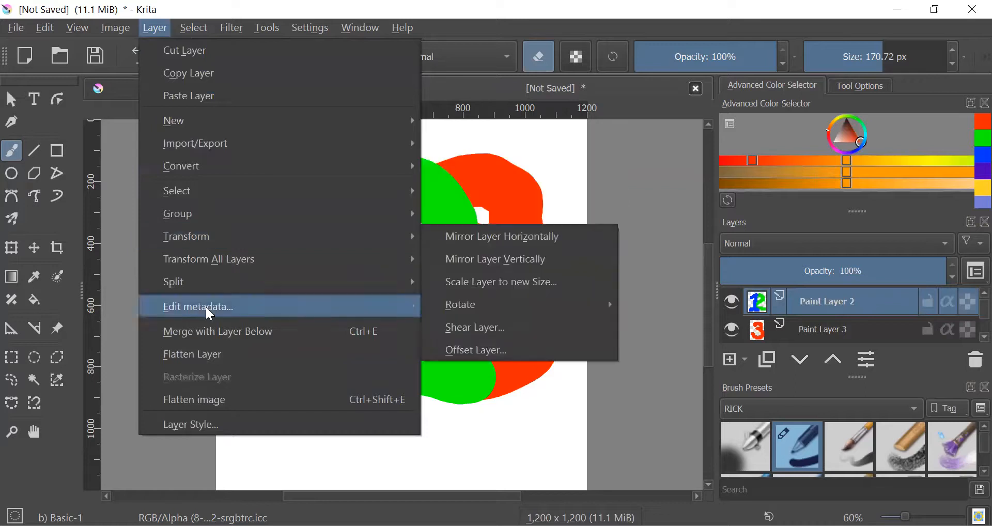
left_click(209, 332)
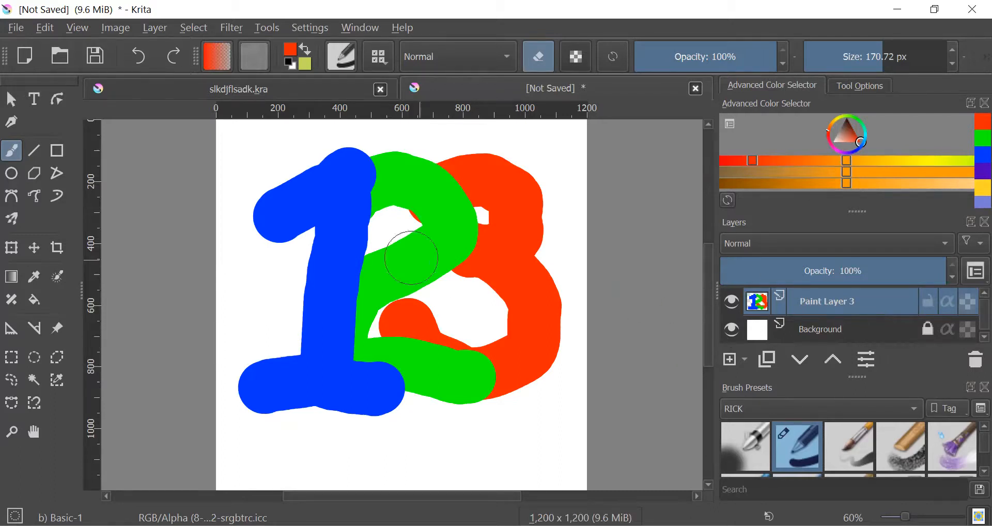
left_click(155, 28)
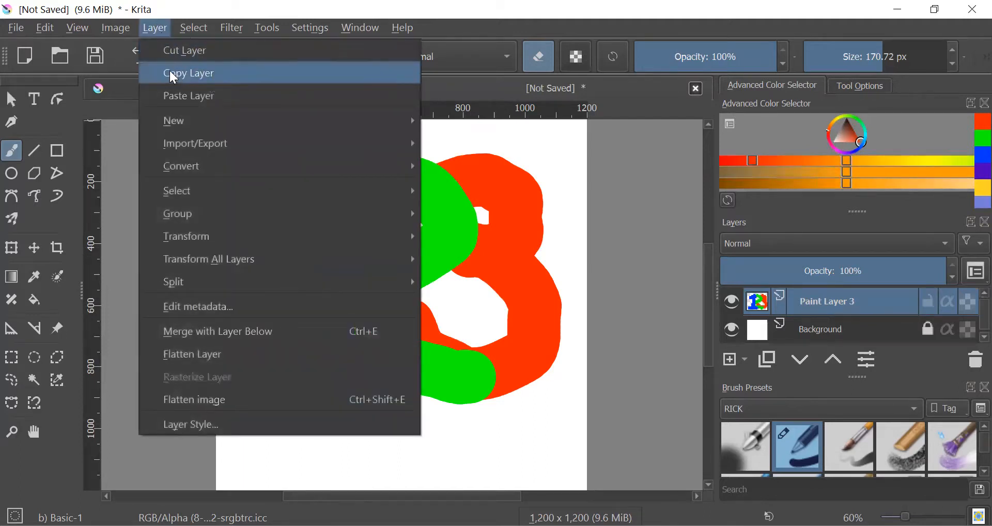
key("Left")
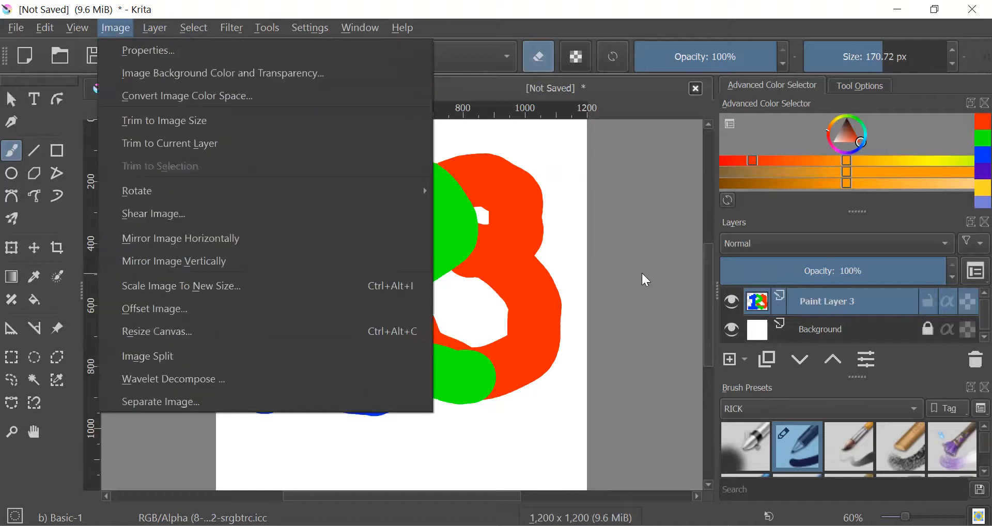
key("Escape")
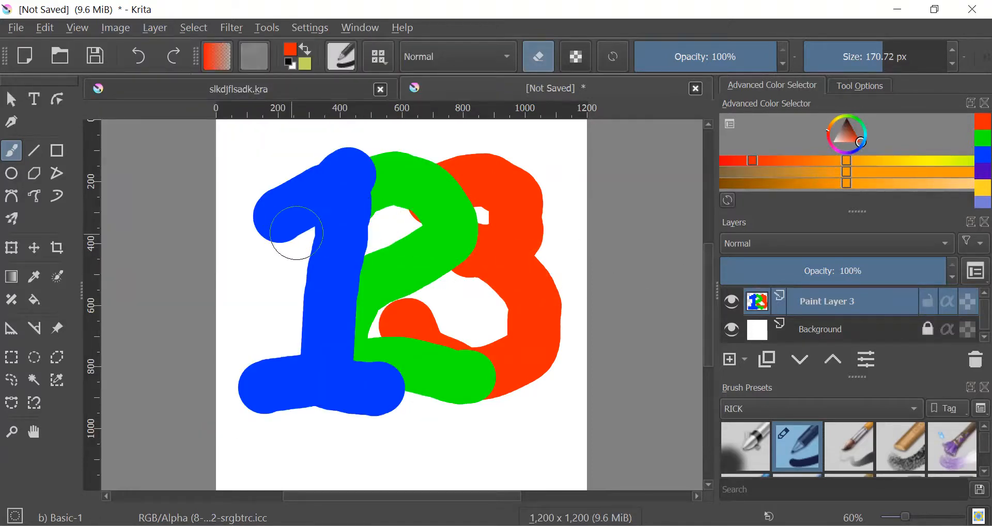
- Try erasing a broad band across all three numerals on the merged layer, and undo the erasure
mouse_move(293, 228)
left_mouse_down()
mouse_move(515, 240)
mouse_move(362, 247)
left_mouse_up()
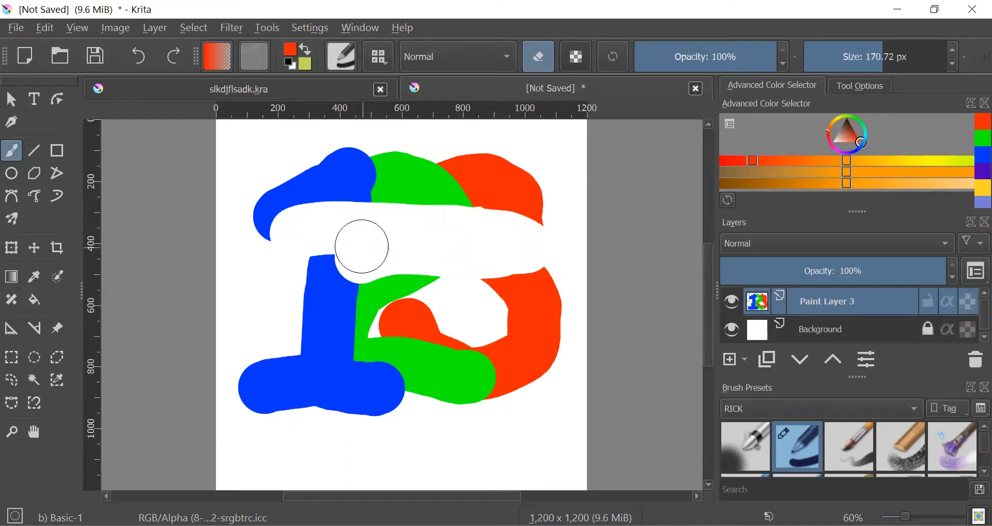
left_click(141, 54)
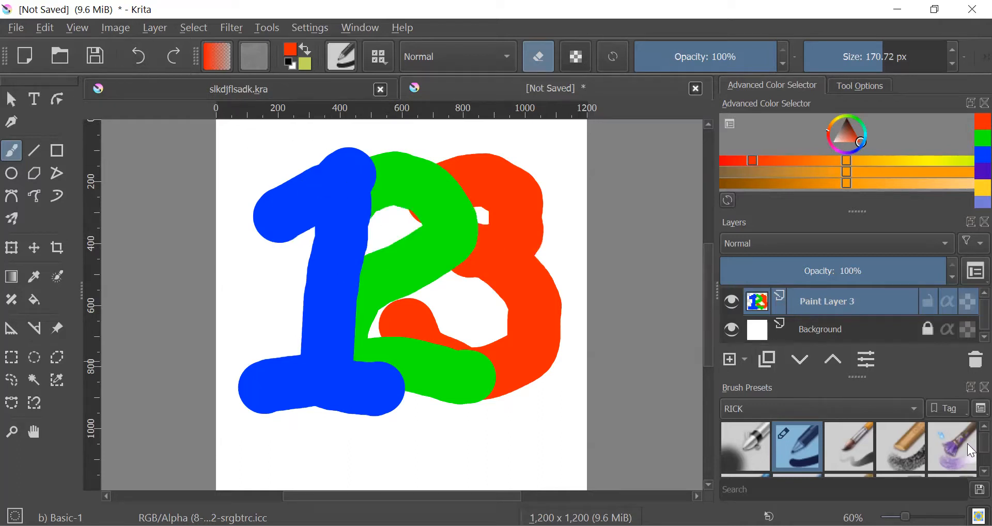
- Smear the three numerals into each other using the Blender Rake brush at a size of 191.75 px
scroll(967, 442, "down", 2)
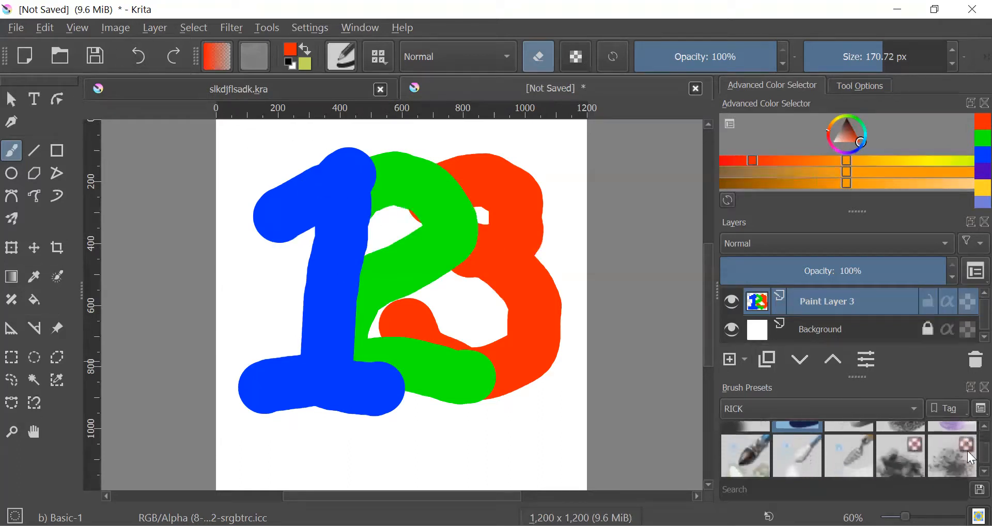
left_click(851, 452)
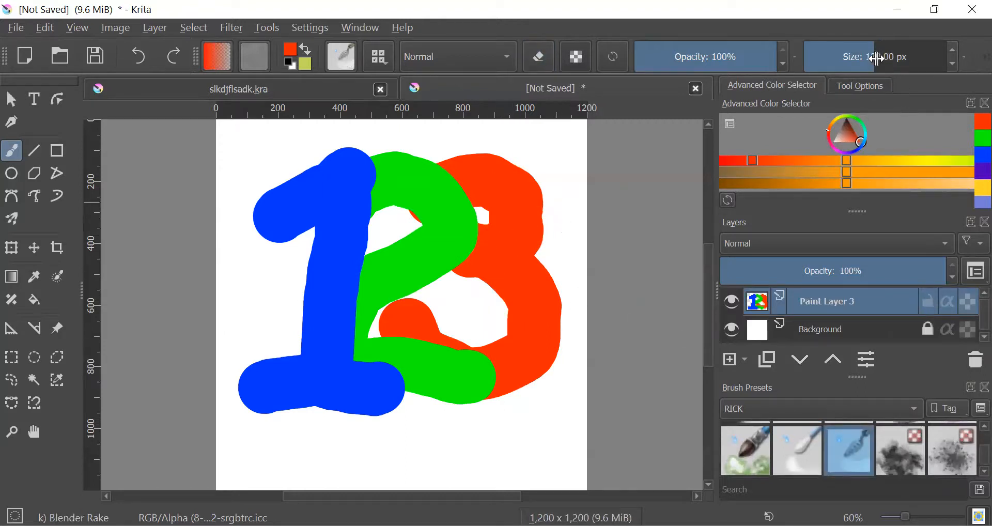
mouse_move(877, 59)
left_mouse_down()
mouse_move(905, 58)
mouse_move(886, 59)
left_mouse_up()
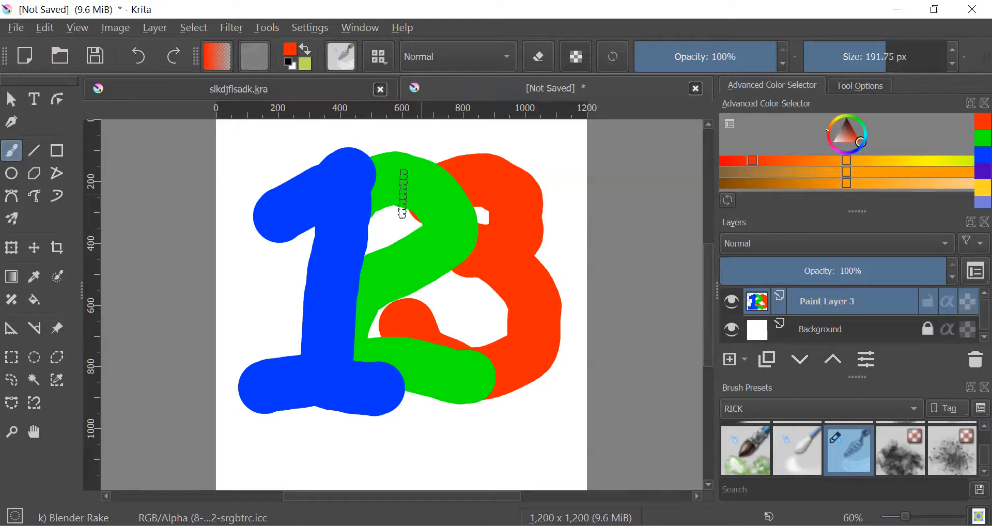
mouse_move(311, 191)
left_mouse_down()
mouse_move(411, 197)
mouse_move(520, 231)
mouse_move(495, 272)
mouse_move(352, 248)
mouse_move(300, 263)
mouse_move(356, 298)
mouse_move(427, 298)
mouse_move(480, 337)
mouse_move(428, 380)
mouse_move(329, 351)
mouse_move(255, 366)
mouse_move(327, 389)
mouse_move(350, 308)
mouse_move(350, 211)
mouse_move(407, 184)
mouse_move(419, 239)
mouse_move(451, 281)
mouse_move(533, 265)
mouse_move(537, 313)
mouse_move(477, 312)
mouse_move(447, 205)
mouse_move(388, 178)
mouse_move(312, 167)
mouse_move(261, 194)
mouse_move(513, 189)
mouse_move(543, 246)
mouse_move(471, 264)
mouse_move(510, 371)
mouse_move(349, 371)
mouse_move(344, 410)
mouse_move(296, 374)
mouse_move(348, 319)
mouse_move(385, 309)
mouse_move(528, 330)
mouse_move(568, 319)
mouse_move(439, 327)
mouse_move(462, 410)
left_mouse_up()
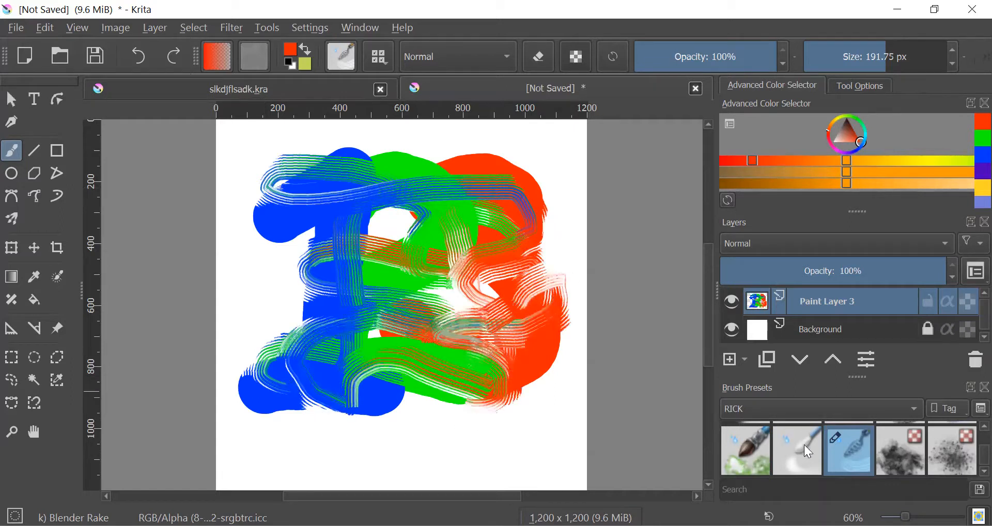
- Blend the smeared colours using the Blender Blur brush, first at 60 px and across the numerals at 333.44 px
left_click(805, 445)
left_click_drag(310, 228, 545, 227)
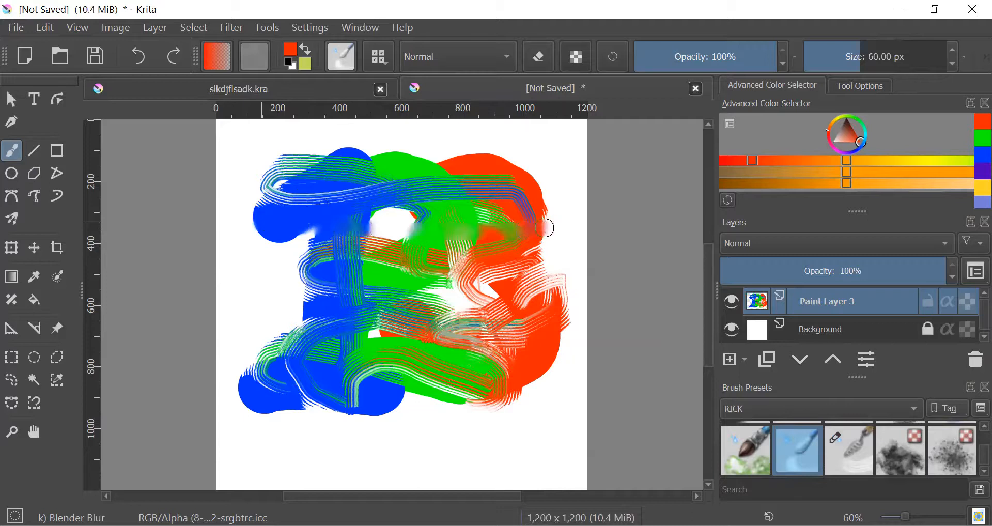
left_click_drag(879, 56, 917, 57)
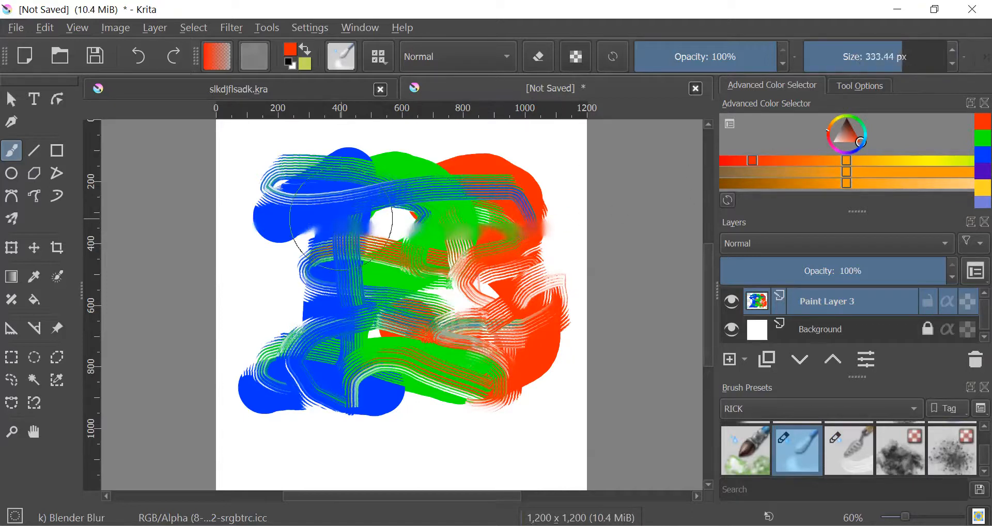
mouse_move(269, 212)
left_mouse_down()
mouse_move(510, 201)
mouse_move(505, 222)
mouse_move(432, 254)
mouse_move(486, 266)
mouse_move(454, 300)
mouse_move(471, 247)
mouse_move(403, 249)
mouse_move(339, 281)
mouse_move(362, 261)
mouse_move(382, 315)
mouse_move(425, 314)
mouse_move(461, 335)
left_mouse_up()
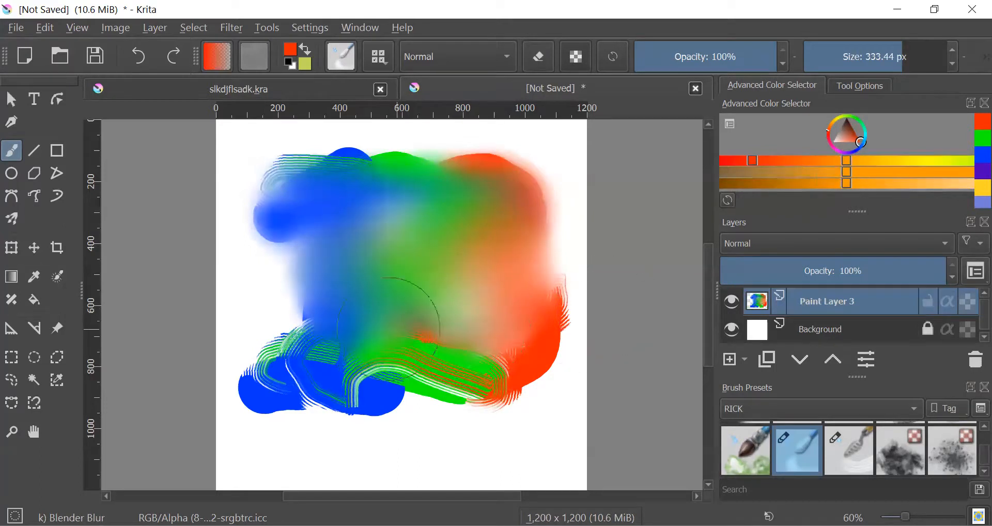